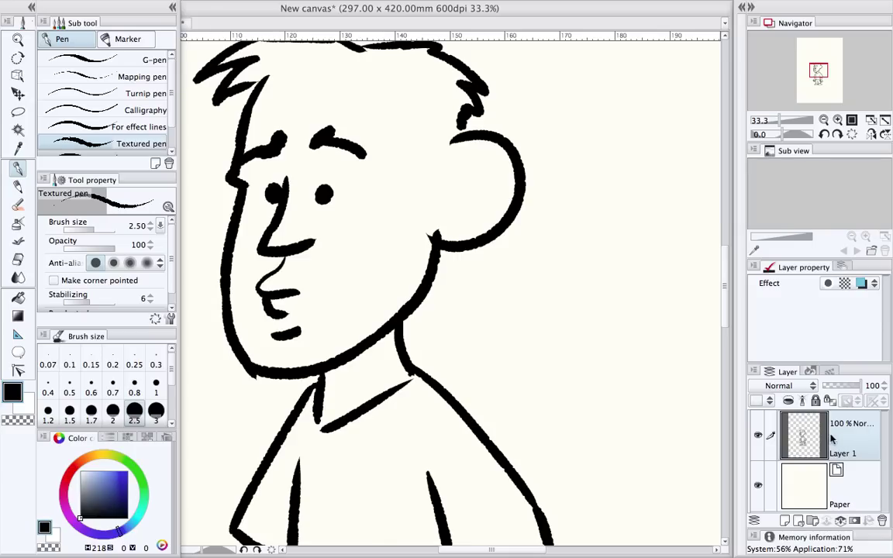
Hide and show the line-art layer and the Paper layer to check the transparency behind the drawing.
{"action": "left_click", "coordinate": [760, 435]}
{"action": "left_click", "coordinate": [758, 435]}
{"action": "left_click", "coordinate": [758, 486]}
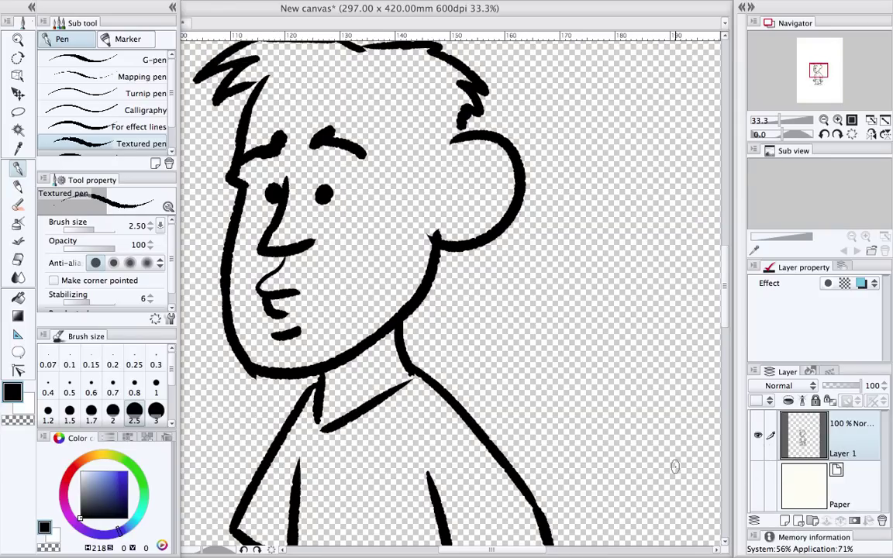
{"action": "left_click", "coordinate": [758, 486]}
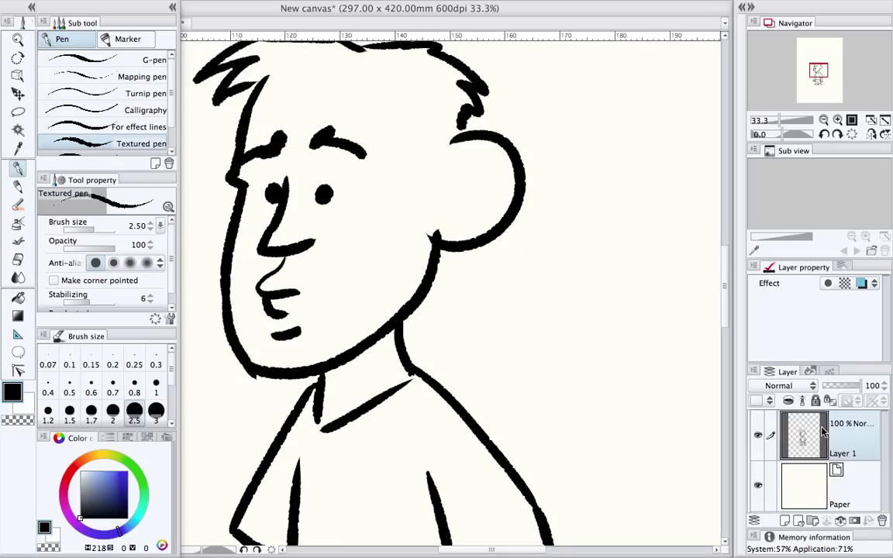
Add a new layer beneath the line art, lower the line art's opacity to 49%, and make the new layer active.
{"action": "key", "text": "ctrl+shift+n"}
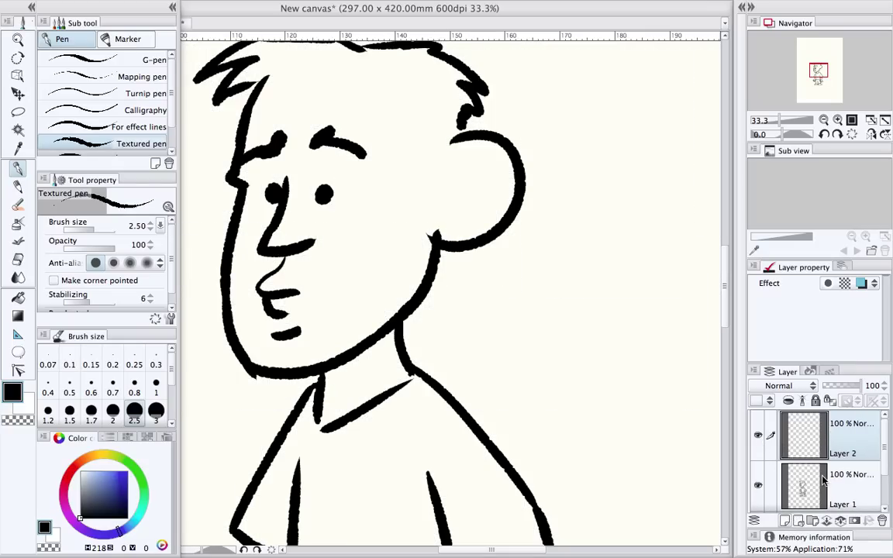
{"action": "left_click_drag", "start_coordinate": [855, 482], "coordinate": [852, 462]}
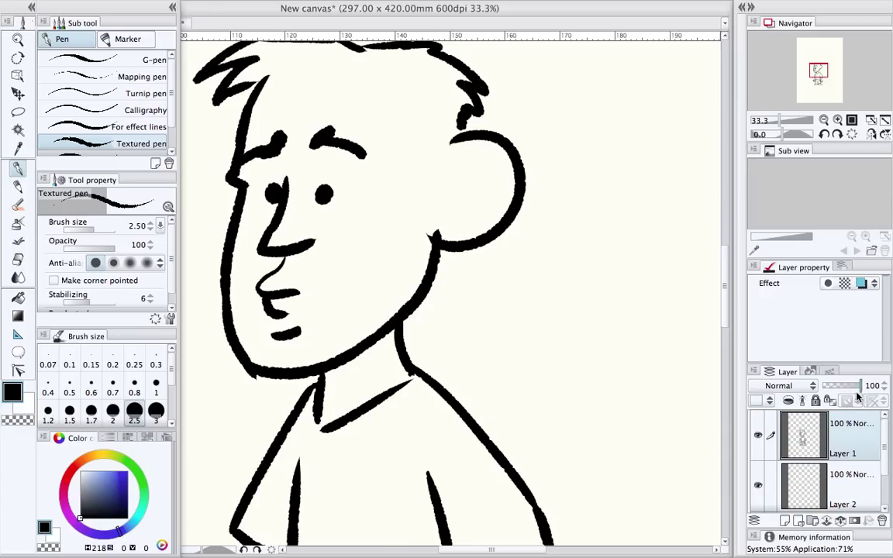
{"action": "left_click_drag", "start_coordinate": [862, 393], "coordinate": [843, 390]}
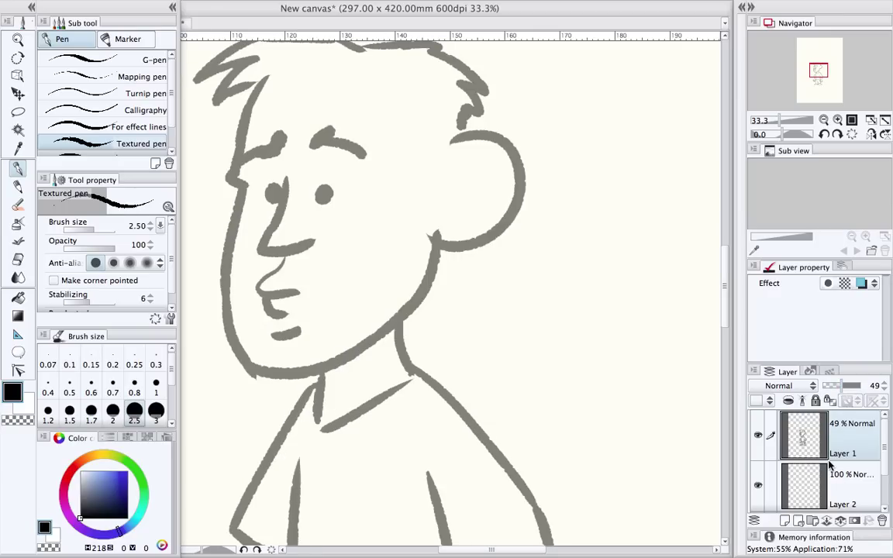
{"action": "left_click", "coordinate": [845, 482]}
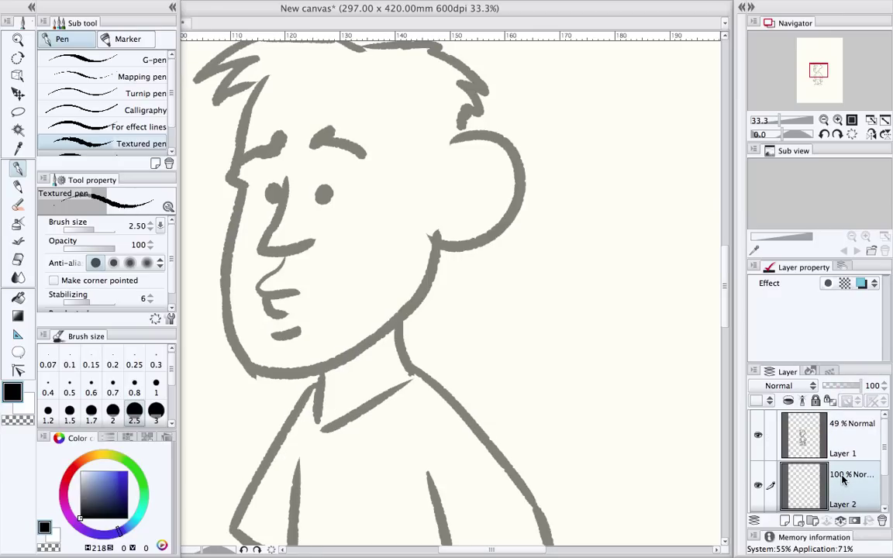
Choose a light orange-brown skin colour with hue 28, saturation 43 and value 90.
{"action": "left_click", "coordinate": [83, 463]}
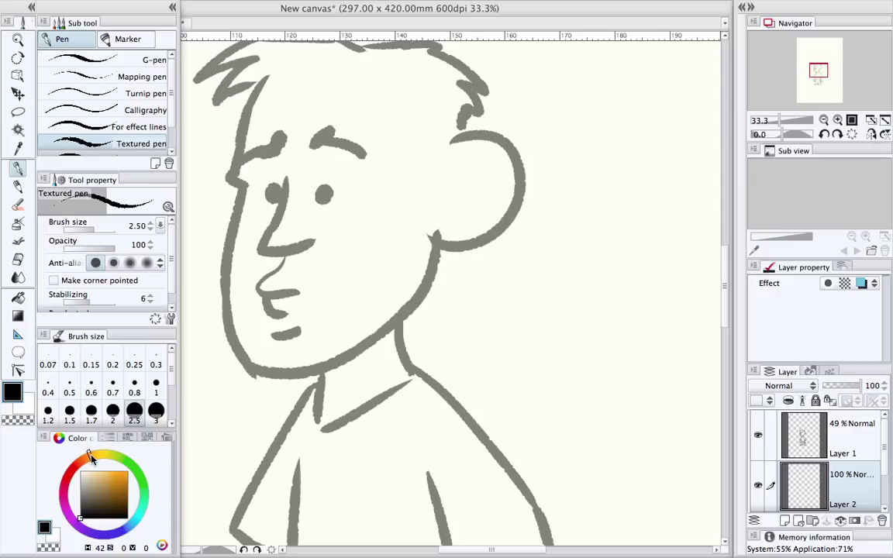
{"action": "left_click", "coordinate": [122, 481]}
{"action": "left_click", "coordinate": [100, 478]}
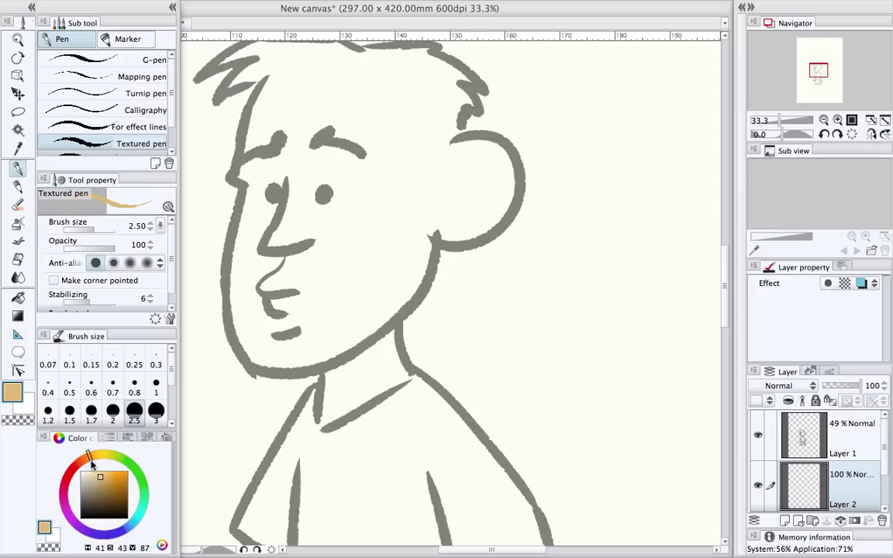
{"action": "left_click", "coordinate": [81, 459]}
{"action": "left_click_drag", "start_coordinate": [113, 484], "coordinate": [108, 489]}
{"action": "left_click", "coordinate": [98, 476]}
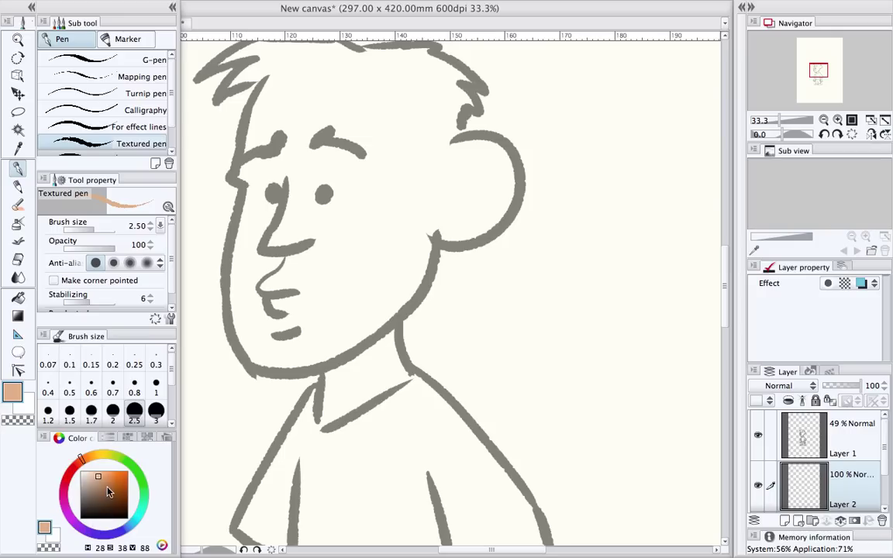
{"action": "left_click", "coordinate": [100, 476]}
Set up the Fill tool to refer to another layer, with a close gap value of 1.50.
{"action": "left_click", "coordinate": [18, 296]}
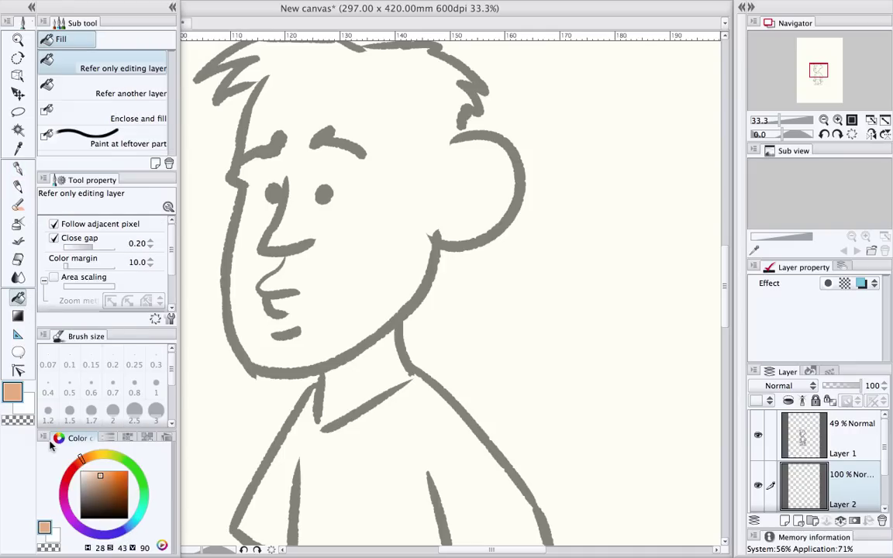
{"action": "left_click_drag", "start_coordinate": [417, 213], "coordinate": [422, 301]}
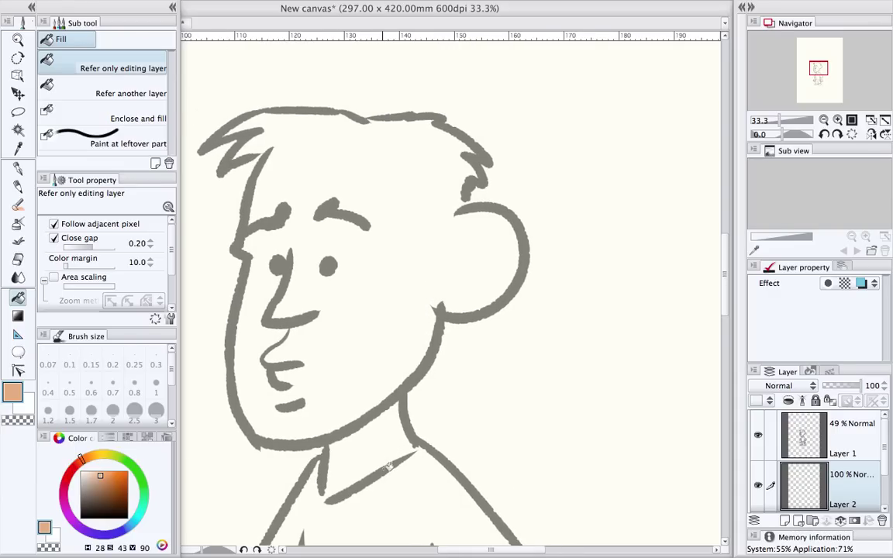
{"action": "left_click", "coordinate": [143, 93]}
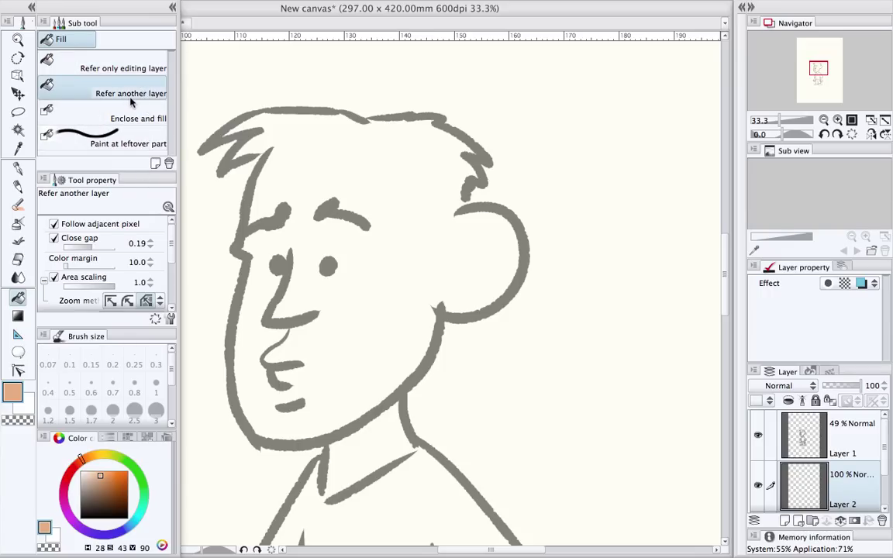
{"action": "scroll", "coordinate": [156, 239], "scroll_direction": "down", "scroll_amount": 5}
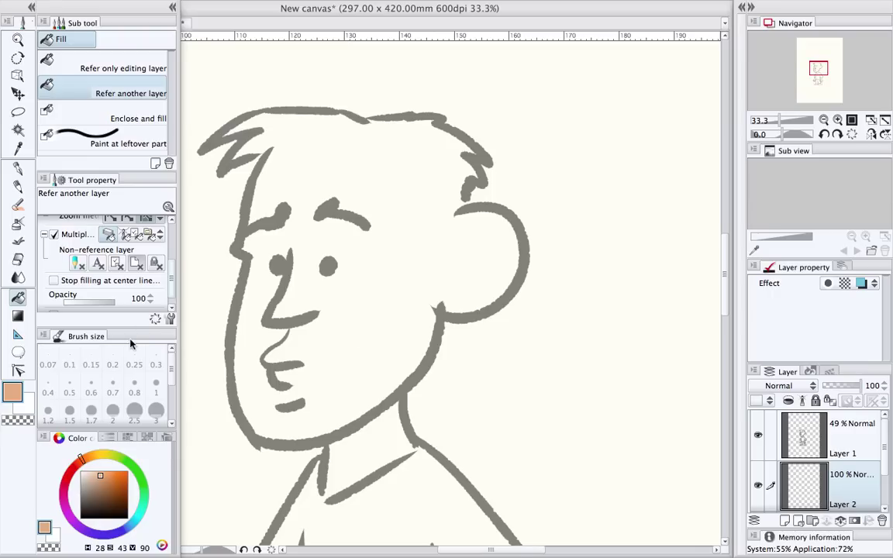
{"action": "scroll", "coordinate": [155, 240], "scroll_direction": "up", "scroll_amount": 2}
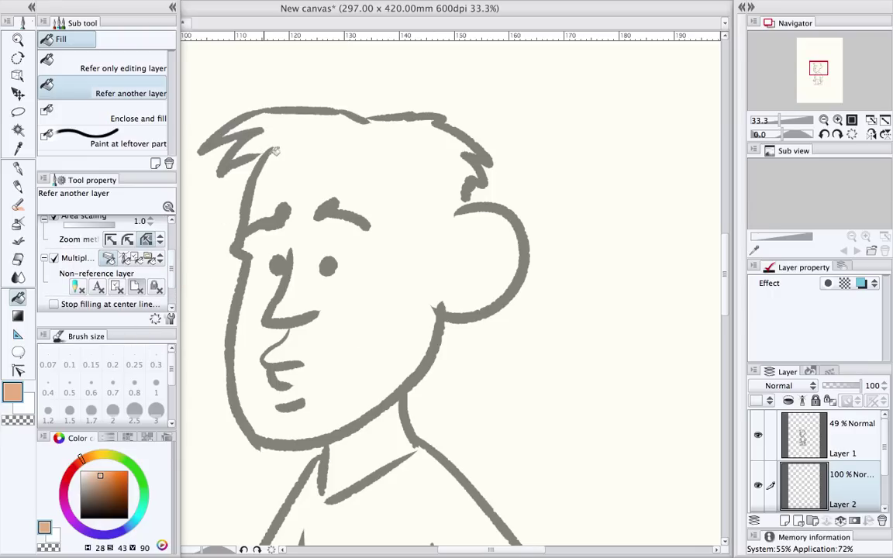
{"action": "left_click_drag", "start_coordinate": [174, 284], "coordinate": [155, 223]}
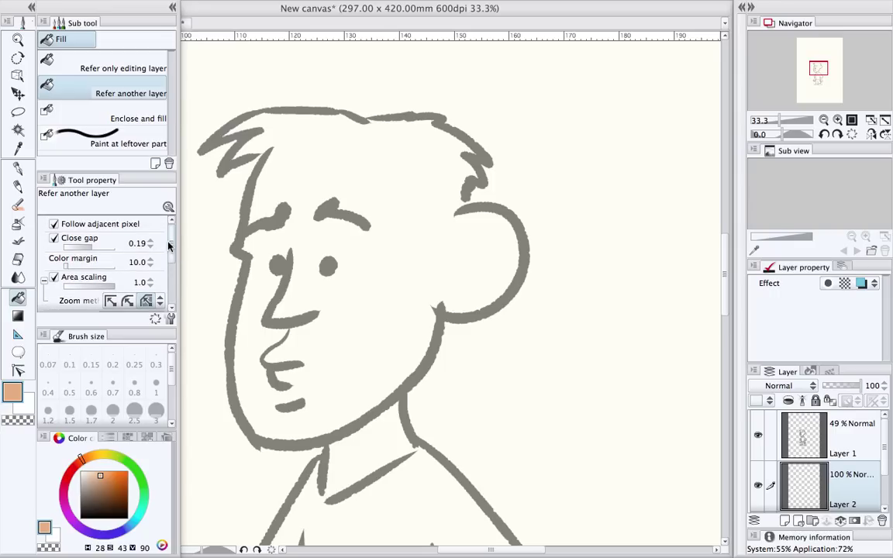
{"action": "left_click_drag", "start_coordinate": [94, 246], "coordinate": [113, 247]}
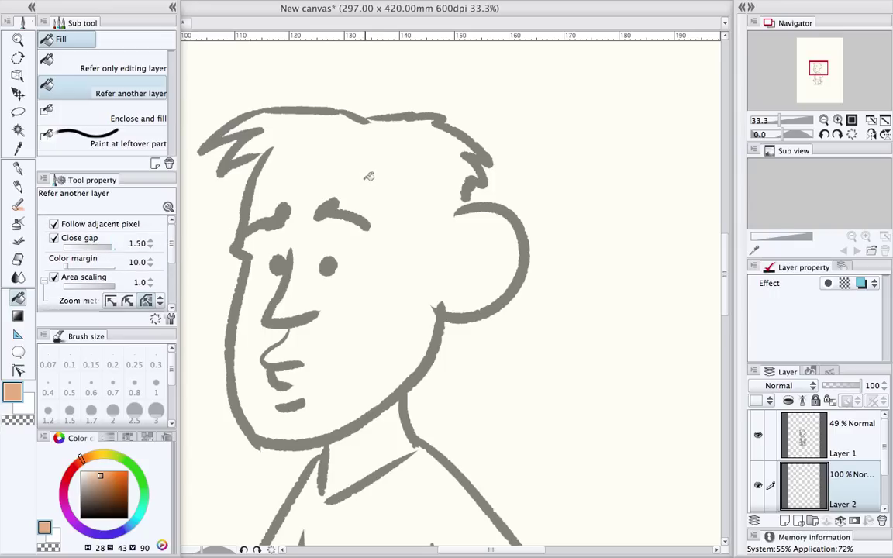
Fill the character's head with the skin colour and inspect the fill's edge under the outline around the ear.
{"action": "left_click", "coordinate": [240, 411]}
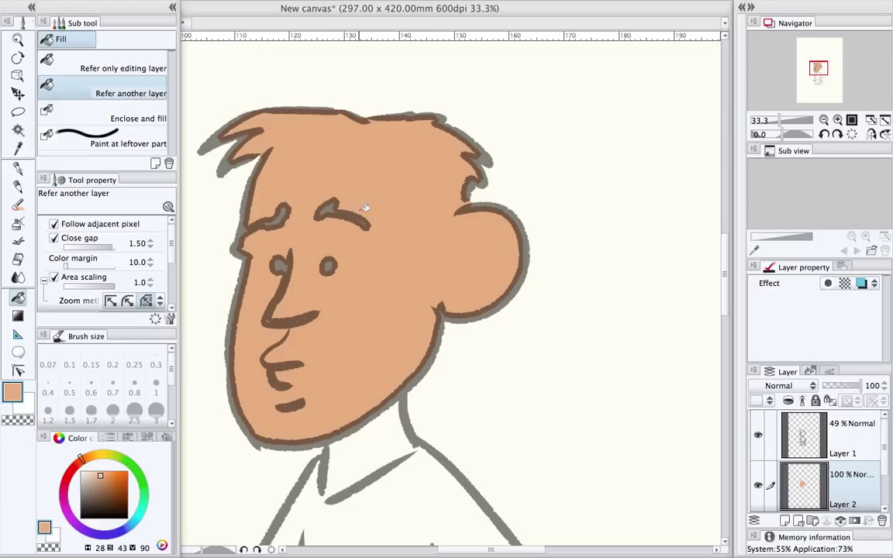
{"action": "left_click", "coordinate": [838, 120]}
{"action": "left_click", "coordinate": [837, 120]}
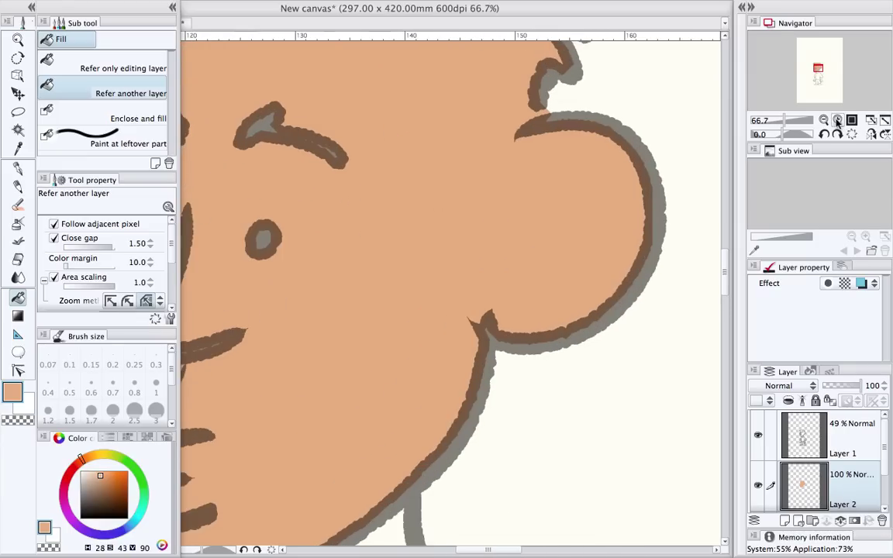
{"action": "left_click", "coordinate": [837, 120]}
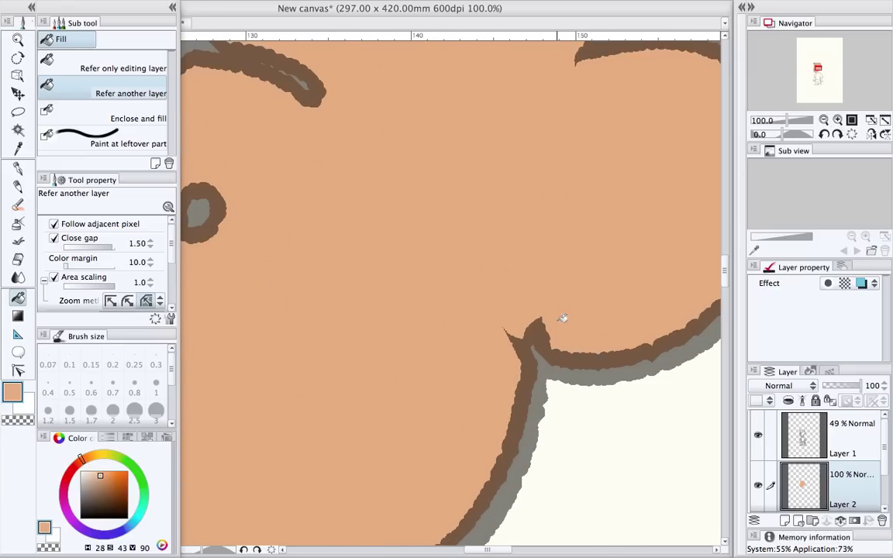
{"action": "left_click", "coordinate": [823, 121]}
{"action": "left_click", "coordinate": [823, 120]}
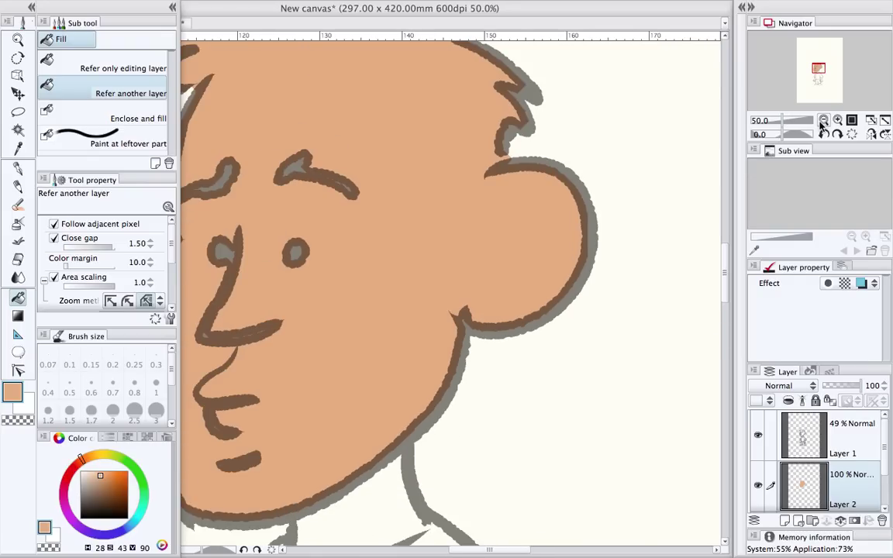
{"action": "left_click", "coordinate": [823, 120]}
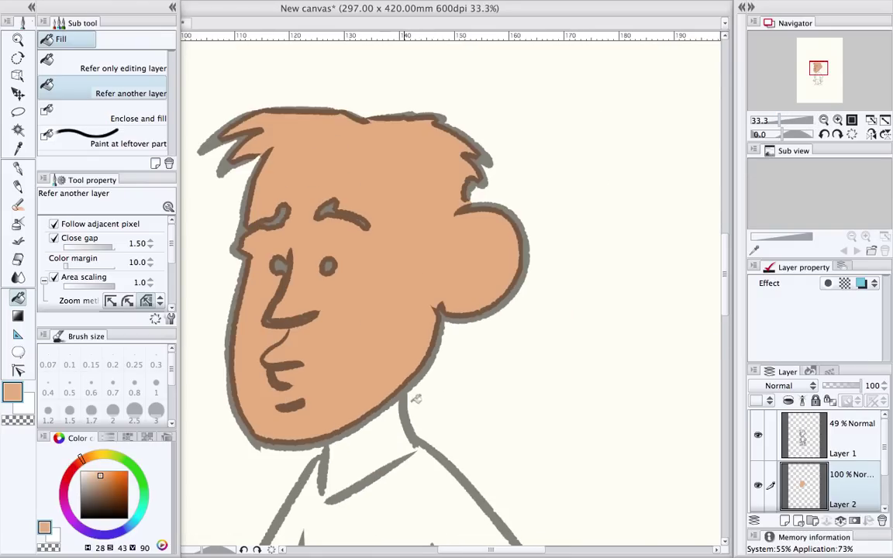
Close the gaps at both ends of the neckline with the skin-coloured Textured pen and fill the neck.
{"action": "left_click_drag", "start_coordinate": [406, 420], "coordinate": [385, 334]}
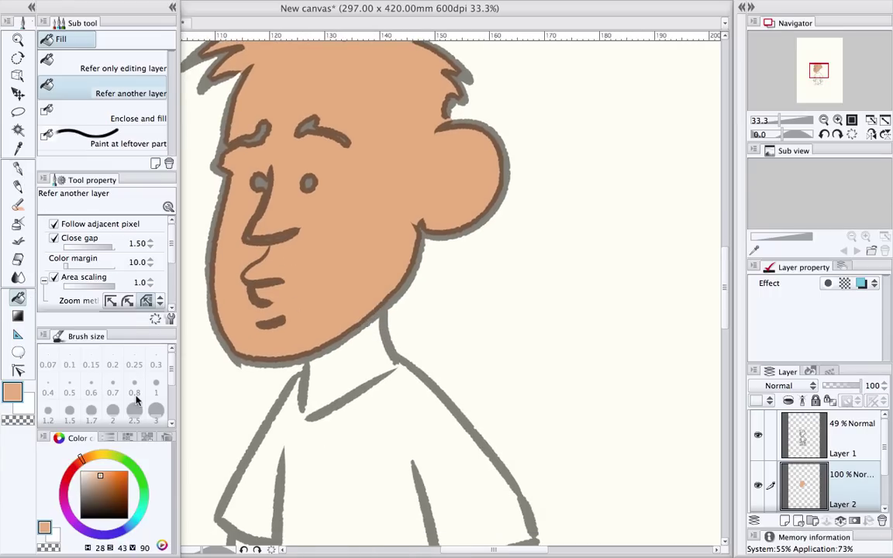
{"action": "left_click", "coordinate": [18, 166]}
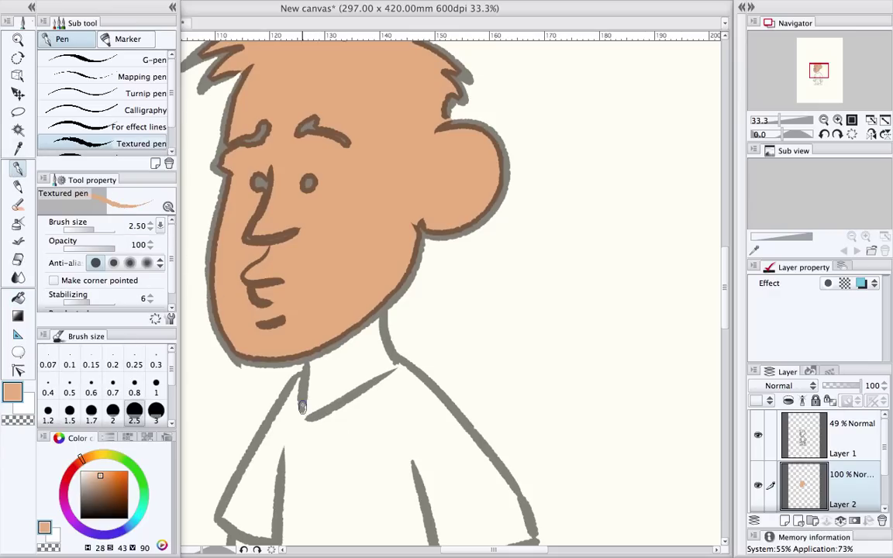
{"action": "left_click_drag", "start_coordinate": [303, 411], "coordinate": [309, 413]}
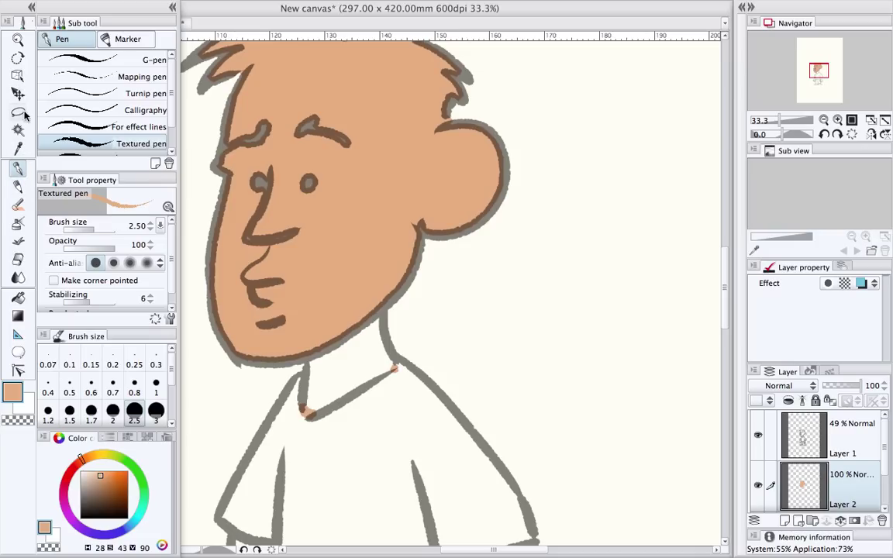
{"action": "left_click", "coordinate": [18, 298]}
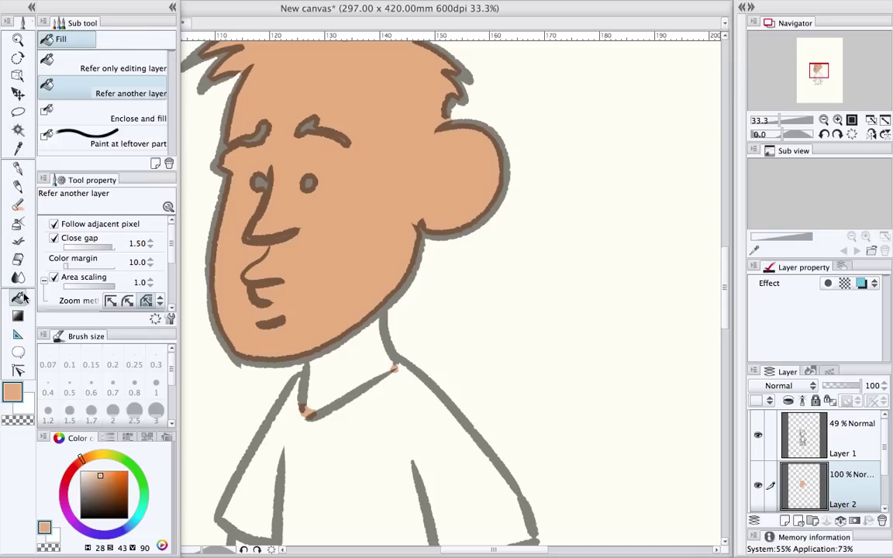
{"action": "left_click", "coordinate": [369, 356]}
Fill the shirt with dark green, using hue 110, saturation 96 and value 40.
{"action": "left_click_drag", "start_coordinate": [423, 434], "coordinate": [449, 205]}
{"action": "left_click", "coordinate": [135, 466]}
{"action": "left_click", "coordinate": [125, 500]}
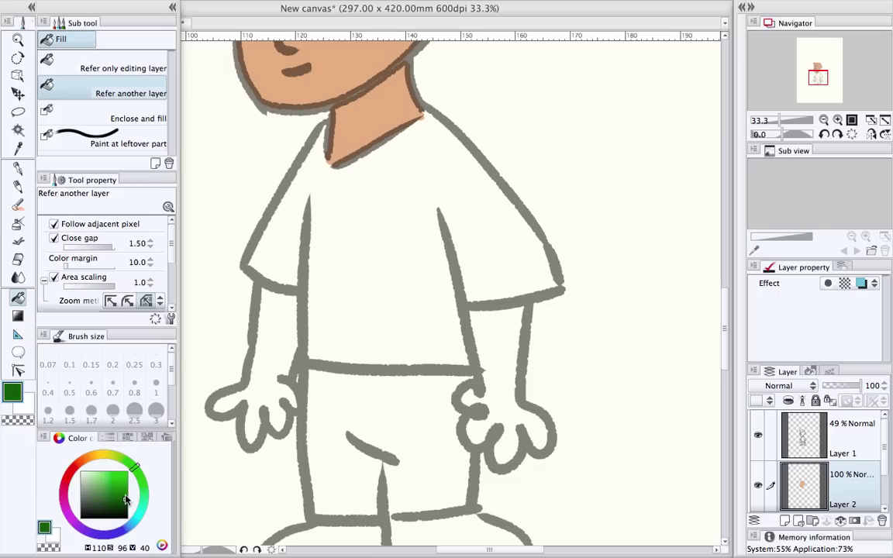
{"action": "left_click", "coordinate": [402, 297]}
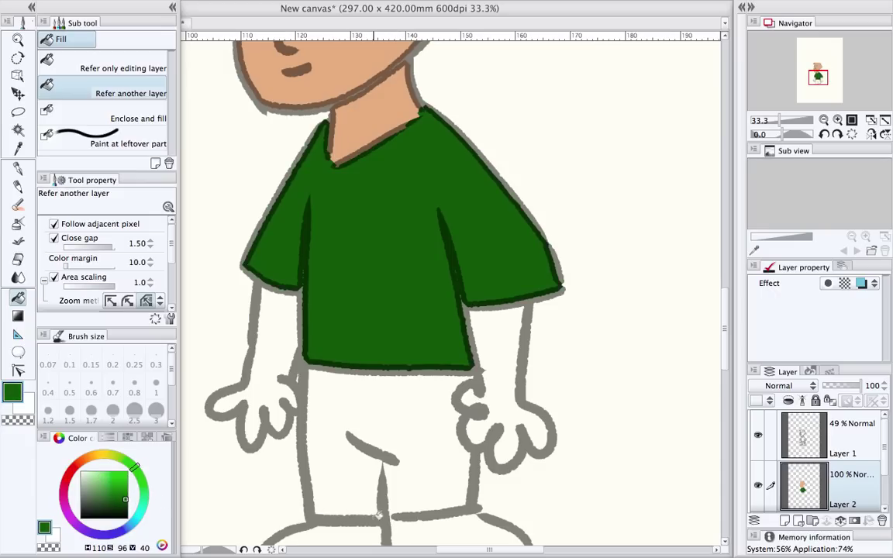
Fill both arms and hands, including the enclosed fingers, with brown at hue 45, saturation 97 and value 66.
{"action": "left_click", "coordinate": [93, 454]}
{"action": "left_click", "coordinate": [126, 486]}
{"action": "left_click", "coordinate": [288, 327]}
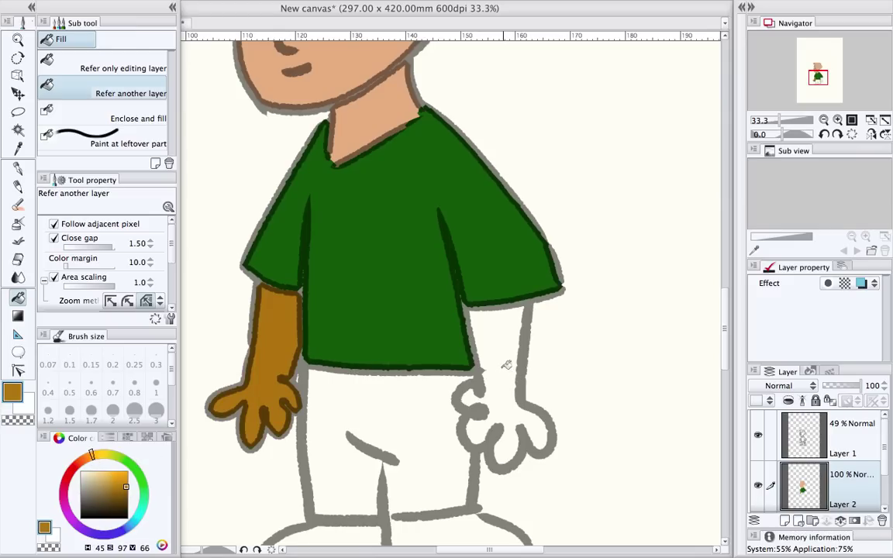
{"action": "left_click", "coordinate": [506, 365]}
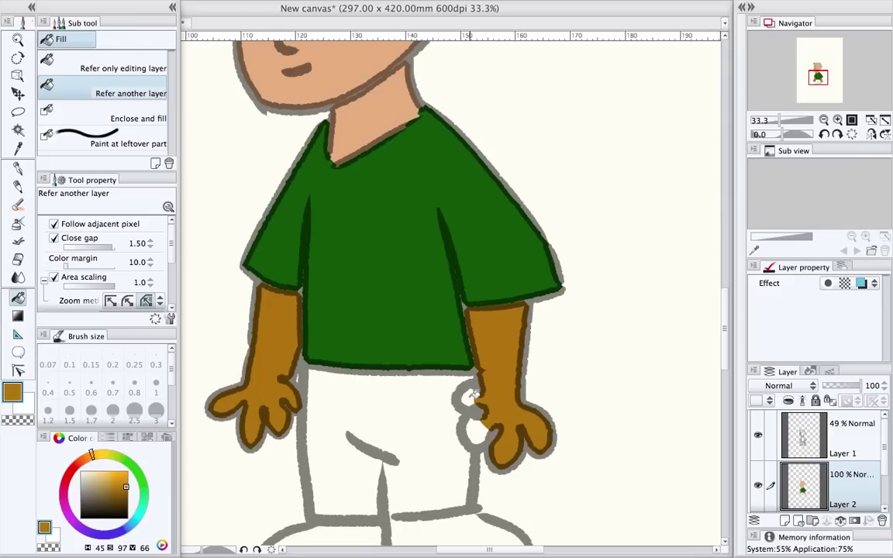
{"action": "left_click", "coordinate": [476, 426]}
Fill the trousers with teal blue, using hue 191, saturation 97 and value 66.
{"action": "left_click_drag", "start_coordinate": [532, 474], "coordinate": [543, 320]}
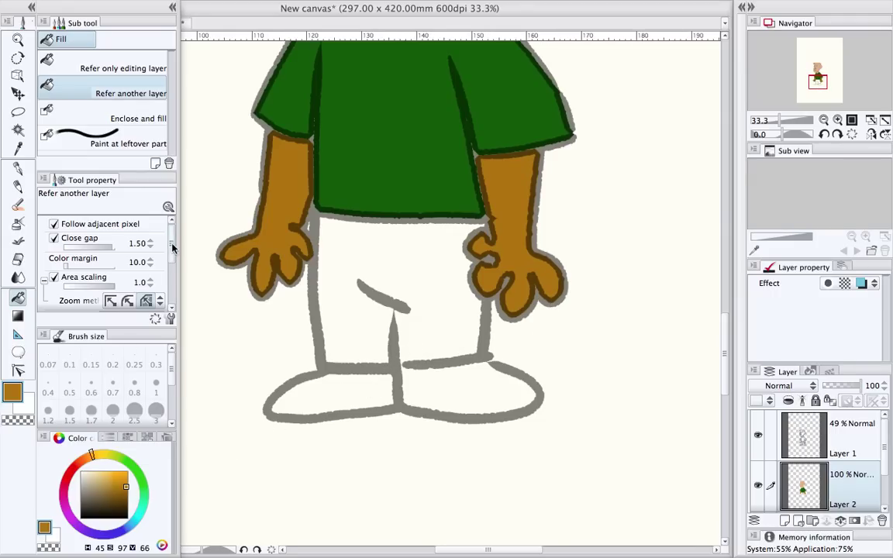
{"action": "left_click_drag", "start_coordinate": [172, 248], "coordinate": [159, 227]}
{"action": "left_click_drag", "start_coordinate": [123, 458], "coordinate": [129, 465]}
{"action": "left_click_drag", "start_coordinate": [122, 529], "coordinate": [137, 524]}
{"action": "left_click", "coordinate": [396, 343]}
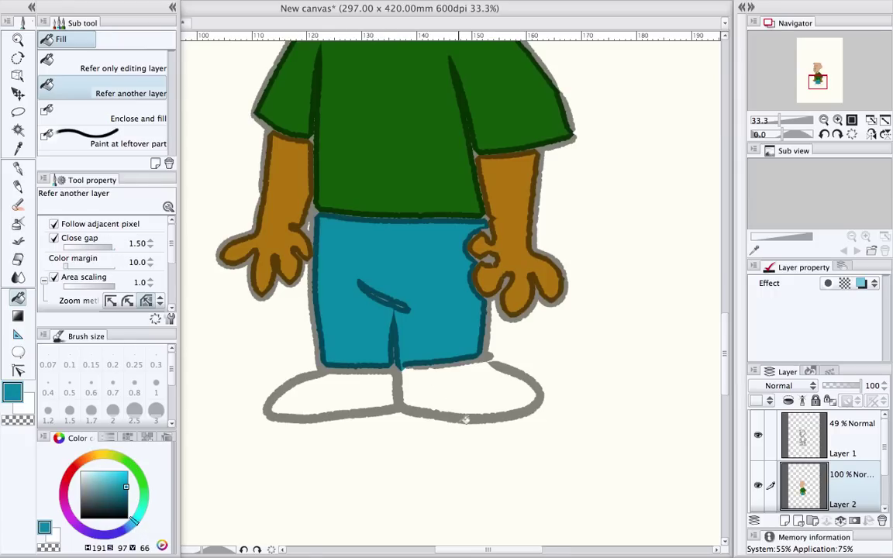
Fill both shoes with dark grey-teal, using hue 191, saturation 47 and value 29.
{"action": "left_click", "coordinate": [102, 504]}
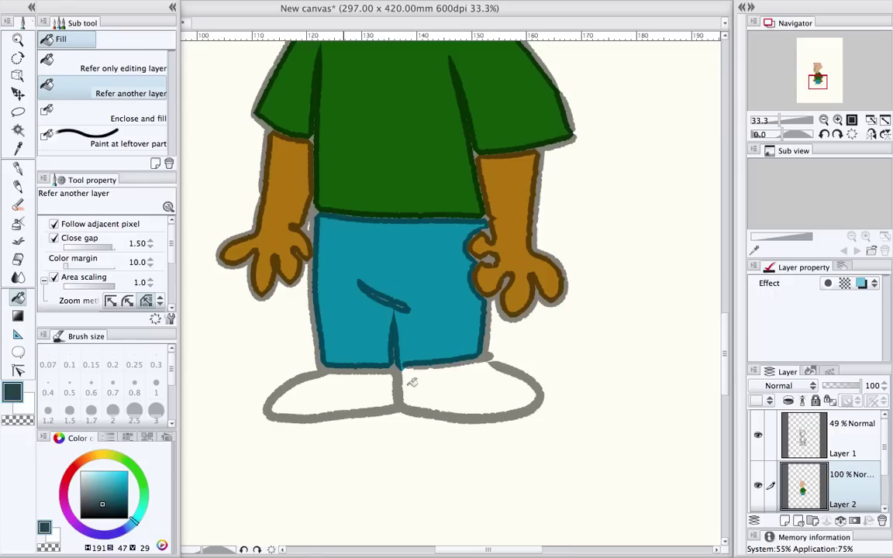
{"action": "left_click", "coordinate": [387, 392]}
{"action": "left_click", "coordinate": [463, 384]}
{"action": "left_click_drag", "start_coordinate": [445, 295], "coordinate": [436, 366]}
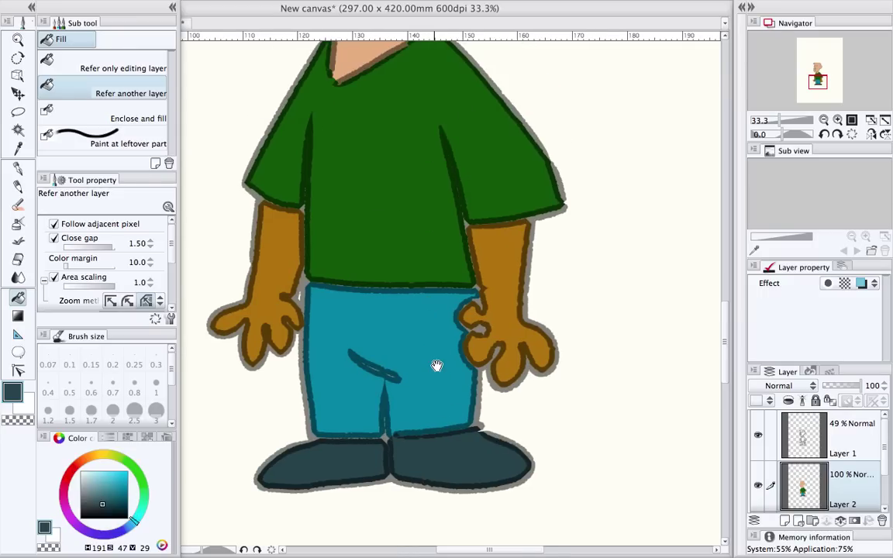
{"action": "left_click_drag", "start_coordinate": [437, 231], "coordinate": [443, 399]}
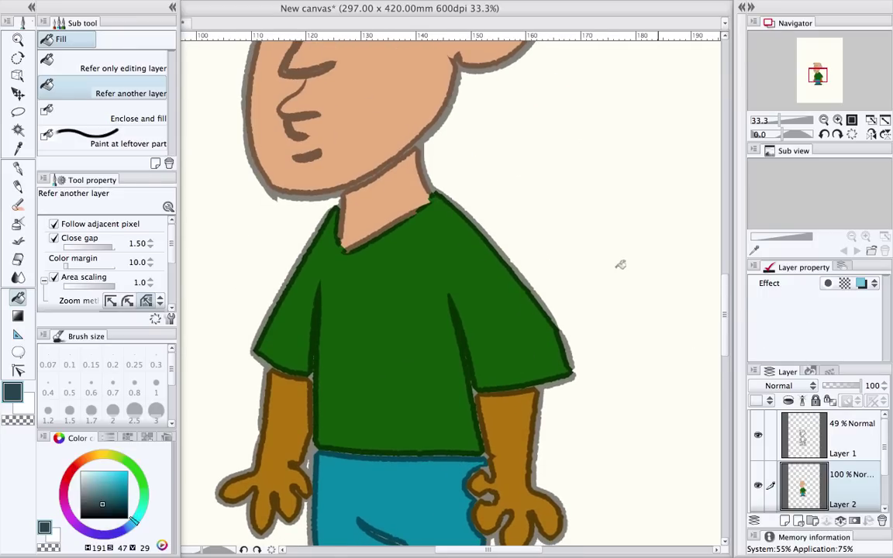
{"action": "scroll", "coordinate": [457, 311], "scroll_direction": "up", "scroll_amount": 5}
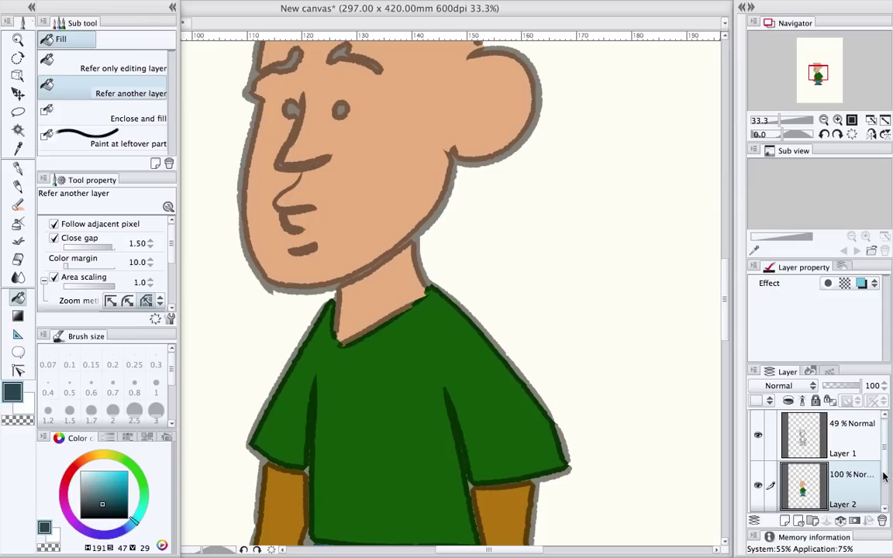
Add a new layer above the flat colours and set Layer 2, holding the flats, as the reference layer.
{"action": "left_click", "coordinate": [786, 521]}
{"action": "left_click_drag", "start_coordinate": [884, 455], "coordinate": [880, 484]}
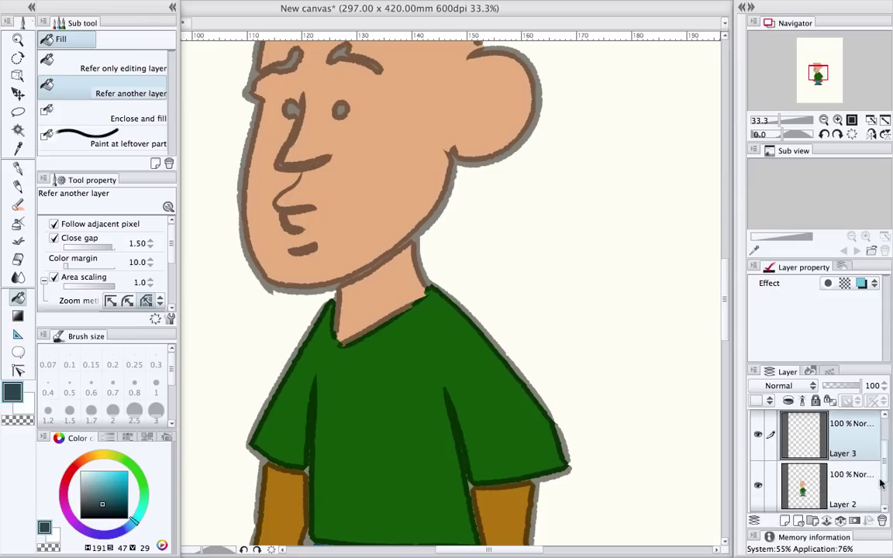
{"action": "scroll", "coordinate": [880, 483], "scroll_direction": "down", "scroll_amount": 2}
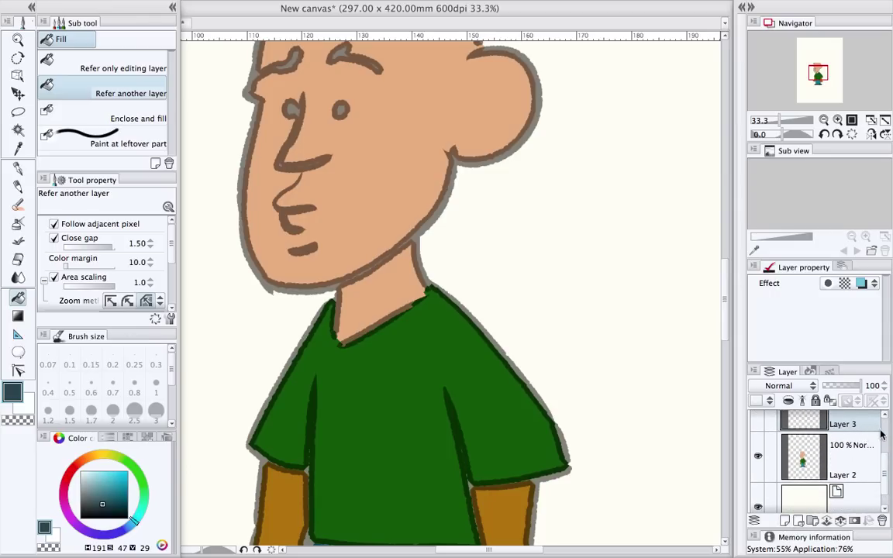
{"action": "right_click", "coordinate": [814, 456]}
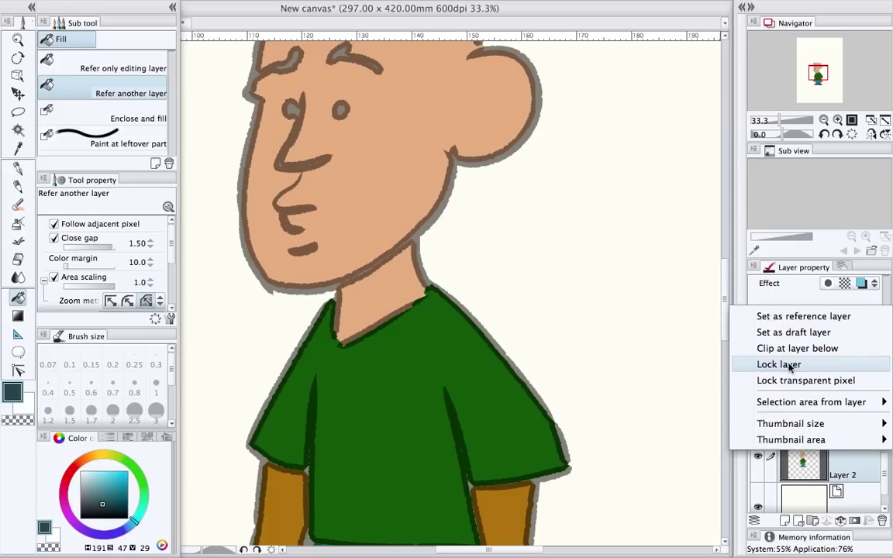
{"action": "left_click", "coordinate": [786, 317]}
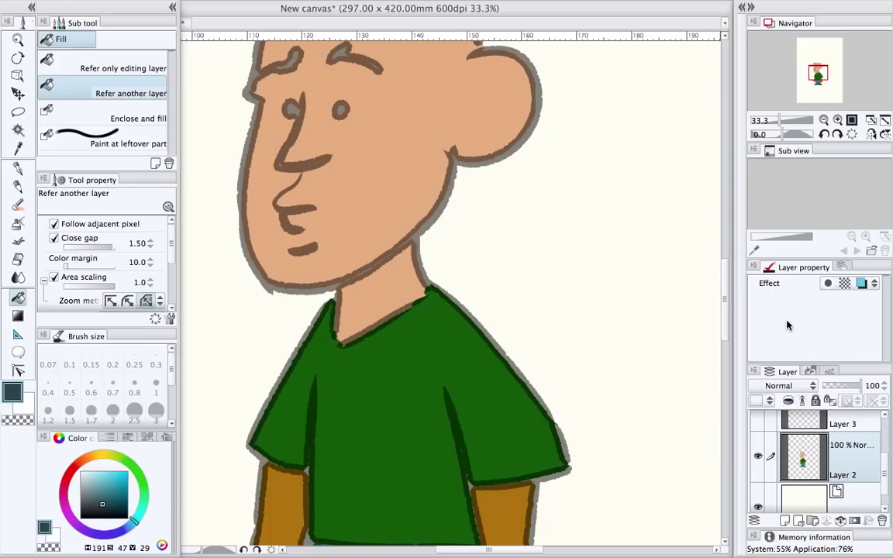
Make Layer 3 active and auto-select the head's flat-colour area using the reference layer.
{"action": "left_click_drag", "start_coordinate": [884, 458], "coordinate": [884, 439]}
{"action": "left_click", "coordinate": [862, 458]}
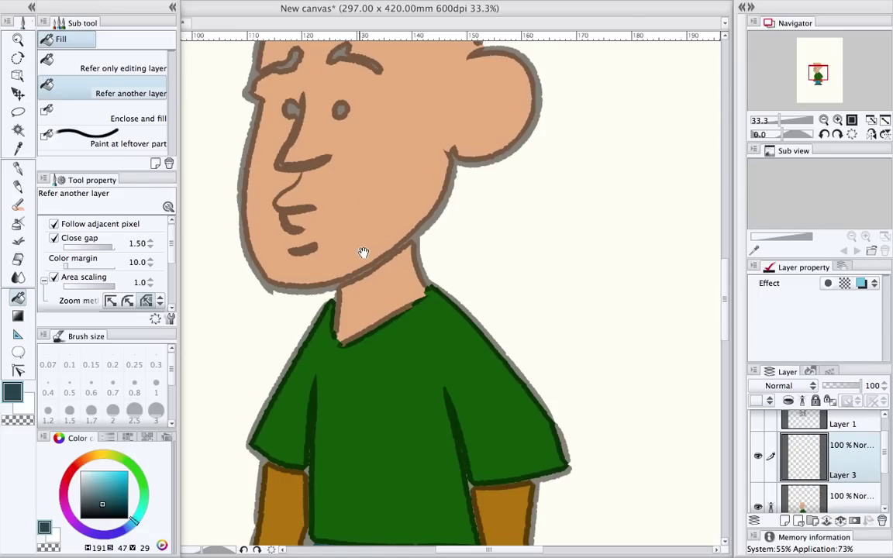
{"action": "scroll", "coordinate": [341, 240], "scroll_direction": "up", "scroll_amount": 5}
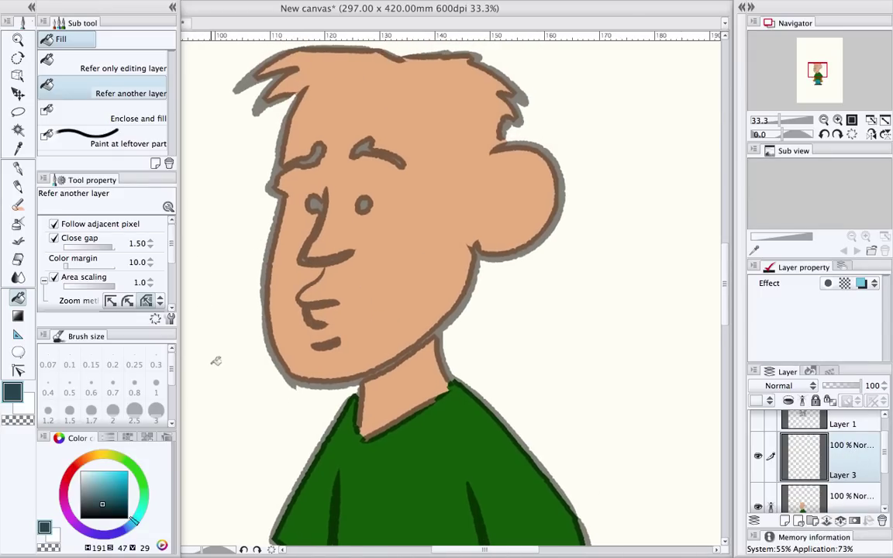
{"action": "left_click", "coordinate": [23, 130]}
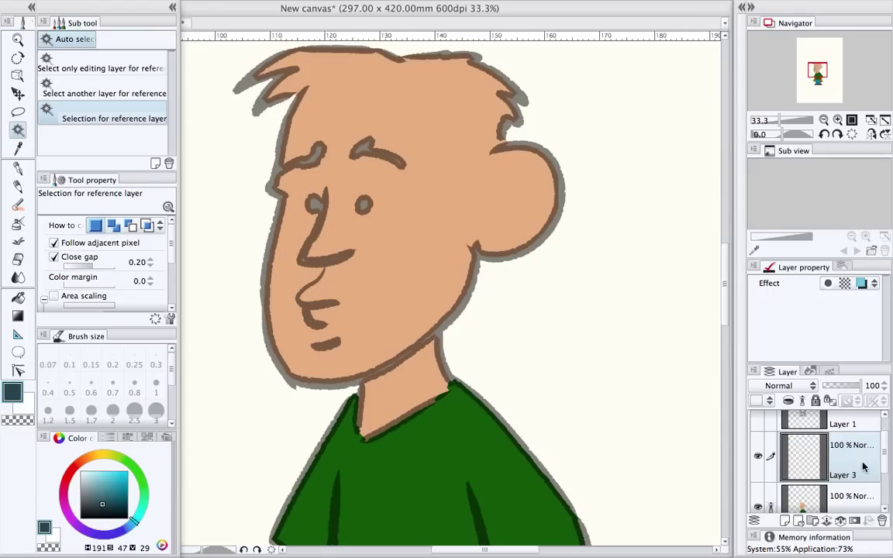
{"action": "scroll", "coordinate": [880, 457], "scroll_direction": "down", "scroll_amount": 1}
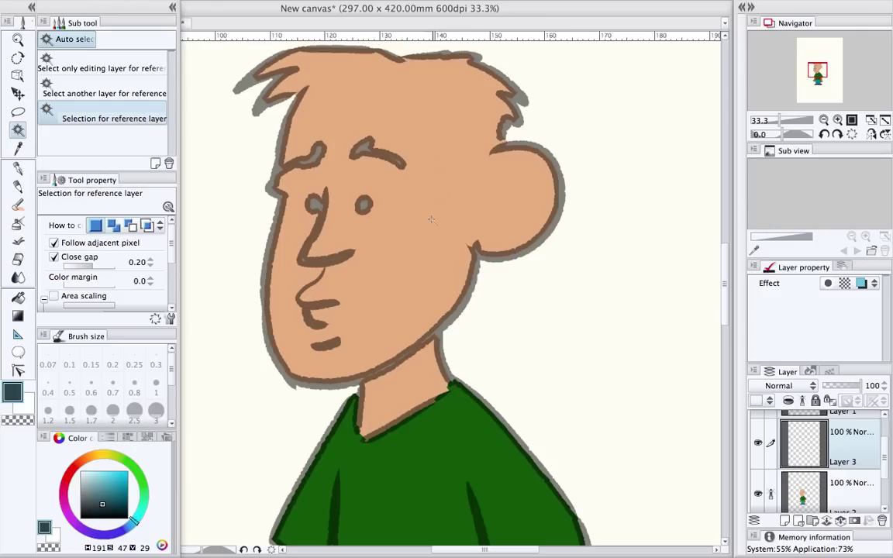
{"action": "left_click", "coordinate": [460, 241]}
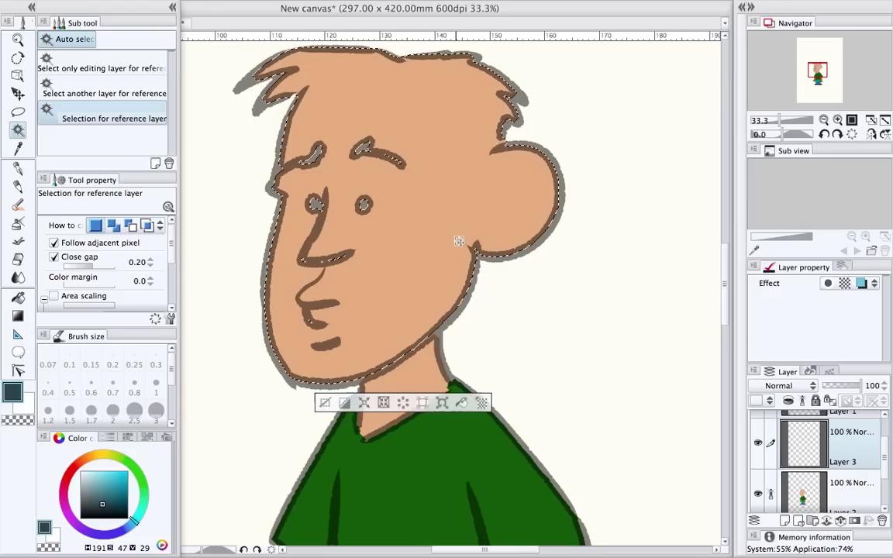
Fill the selected head with greyish tan, using hue 41, saturation 29 and value 75.
{"action": "left_click", "coordinate": [18, 297]}
{"action": "left_click", "coordinate": [90, 455]}
{"action": "left_click", "coordinate": [102, 473]}
{"action": "left_click_drag", "start_coordinate": [117, 483], "coordinate": [93, 482]}
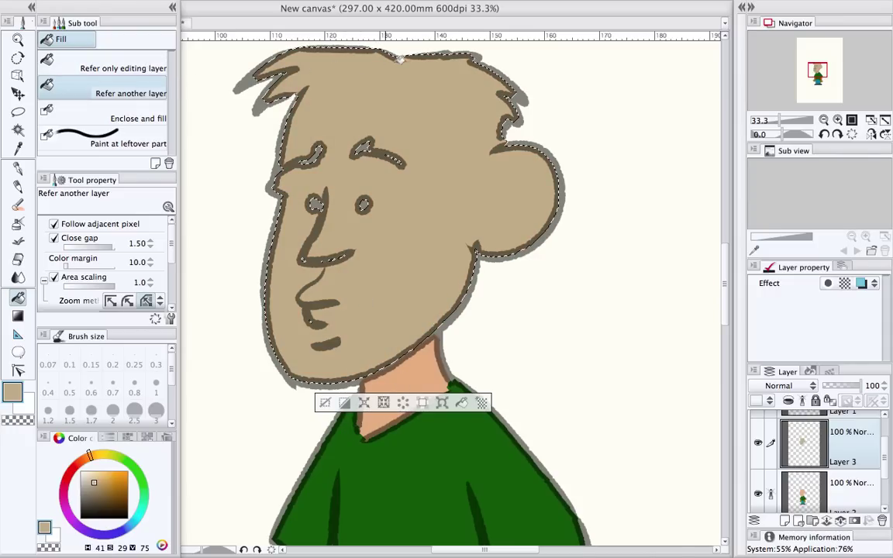
Paint Oil paint highlights on the nose, upper lip, mouth and chin in cream, using hue 41, saturation 18 and value 96.
{"action": "left_click", "coordinate": [18, 203]}
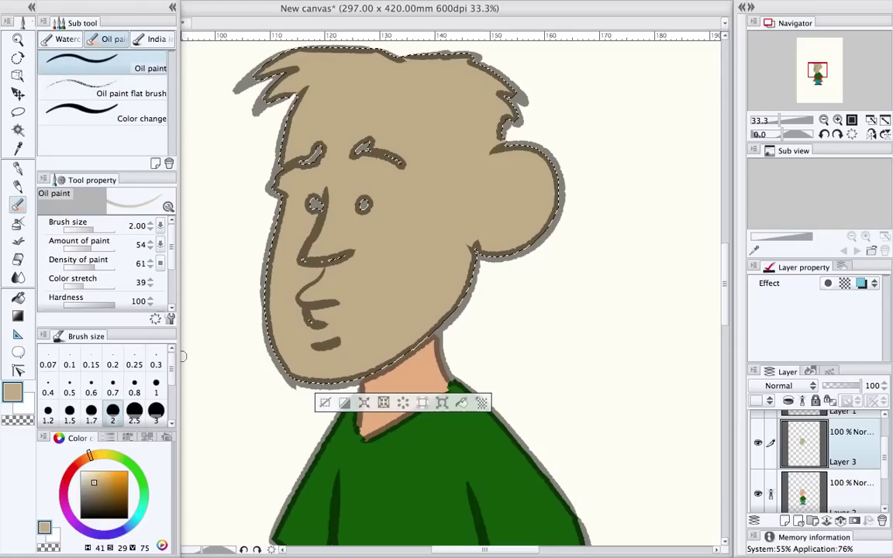
{"action": "left_click", "coordinate": [87, 474]}
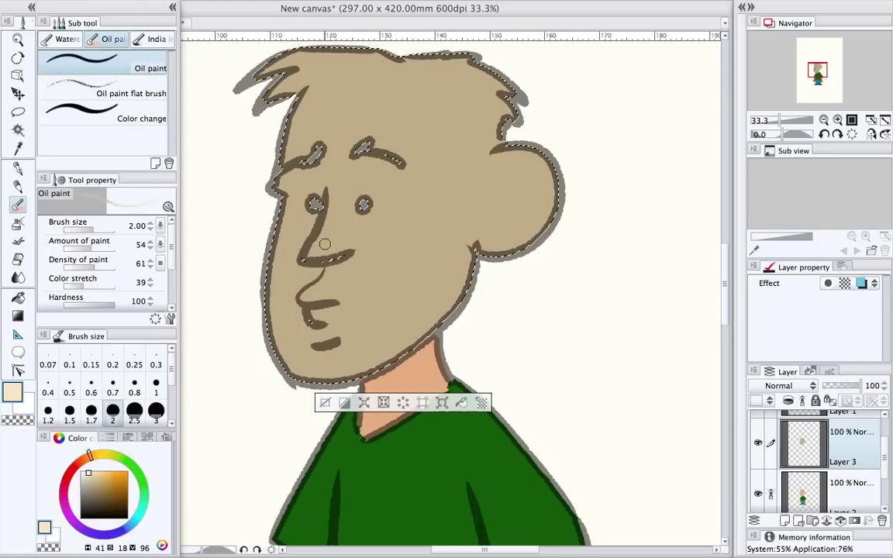
{"action": "mouse_move", "coordinate": [328, 204]}
{"action": "left_mouse_down"}
{"action": "mouse_move", "coordinate": [332, 218]}
{"action": "mouse_move", "coordinate": [316, 249]}
{"action": "left_mouse_up"}
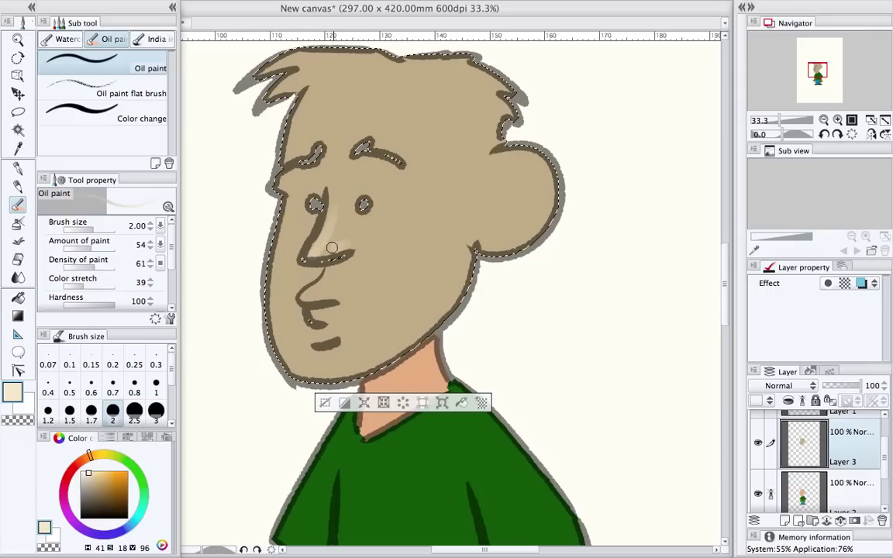
{"action": "left_click_drag", "start_coordinate": [305, 254], "coordinate": [336, 233]}
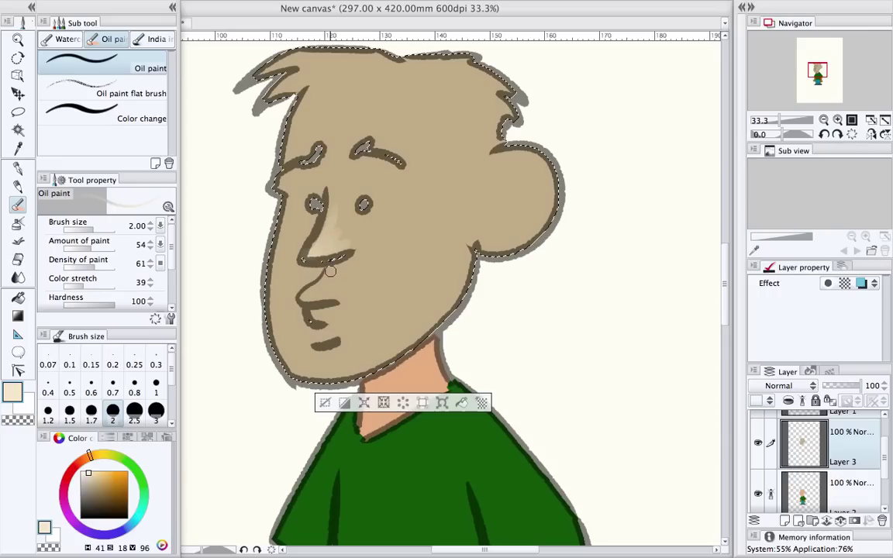
{"action": "mouse_move", "coordinate": [333, 276]}
{"action": "left_mouse_down"}
{"action": "mouse_move", "coordinate": [299, 301]}
{"action": "mouse_move", "coordinate": [342, 294]}
{"action": "mouse_move", "coordinate": [347, 272]}
{"action": "mouse_move", "coordinate": [343, 266]}
{"action": "mouse_move", "coordinate": [323, 290]}
{"action": "mouse_move", "coordinate": [338, 280]}
{"action": "mouse_move", "coordinate": [334, 311]}
{"action": "mouse_move", "coordinate": [311, 310]}
{"action": "mouse_move", "coordinate": [335, 318]}
{"action": "mouse_move", "coordinate": [318, 309]}
{"action": "mouse_move", "coordinate": [340, 335]}
{"action": "mouse_move", "coordinate": [312, 343]}
{"action": "mouse_move", "coordinate": [339, 359]}
{"action": "left_mouse_up"}
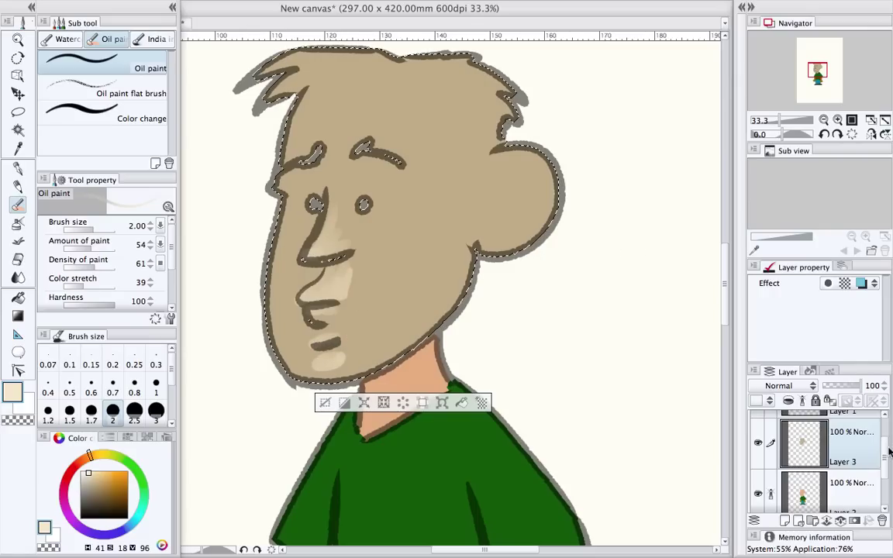
Raise the opacity of the line art on Layer 1 to 100 percent.
{"action": "left_click_drag", "start_coordinate": [885, 439], "coordinate": [879, 420]}
{"action": "left_click", "coordinate": [856, 438]}
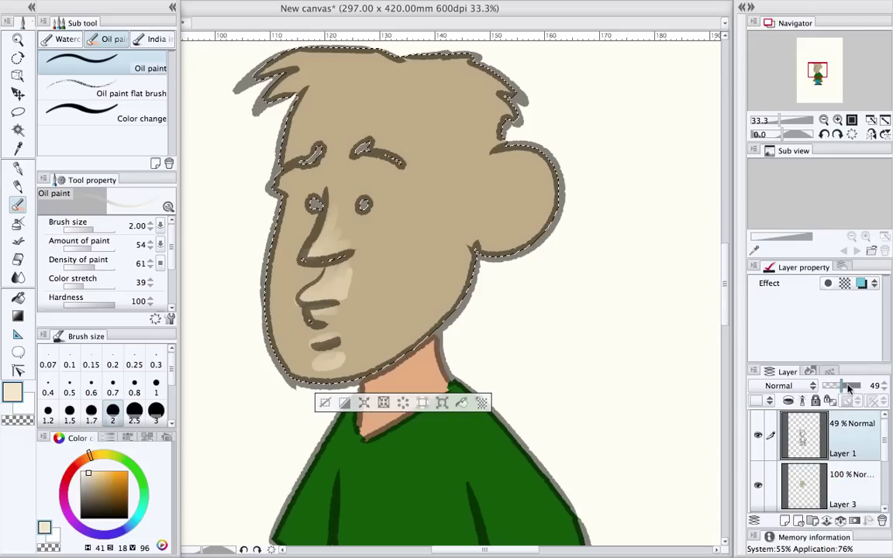
{"action": "left_click_drag", "start_coordinate": [849, 388], "coordinate": [871, 389]}
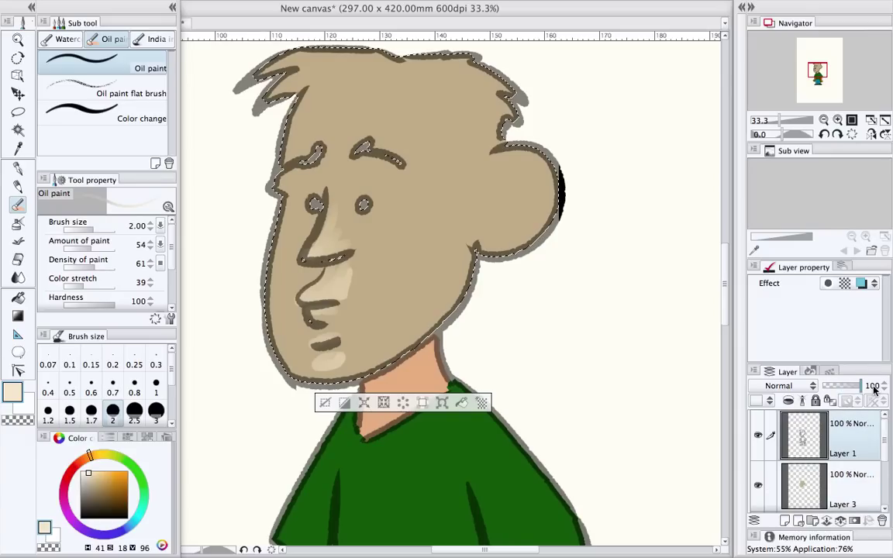
Deselect the head area and check the character's colours from head to shoes with the line art hidden, then shown again.
{"action": "left_click", "coordinate": [758, 436]}
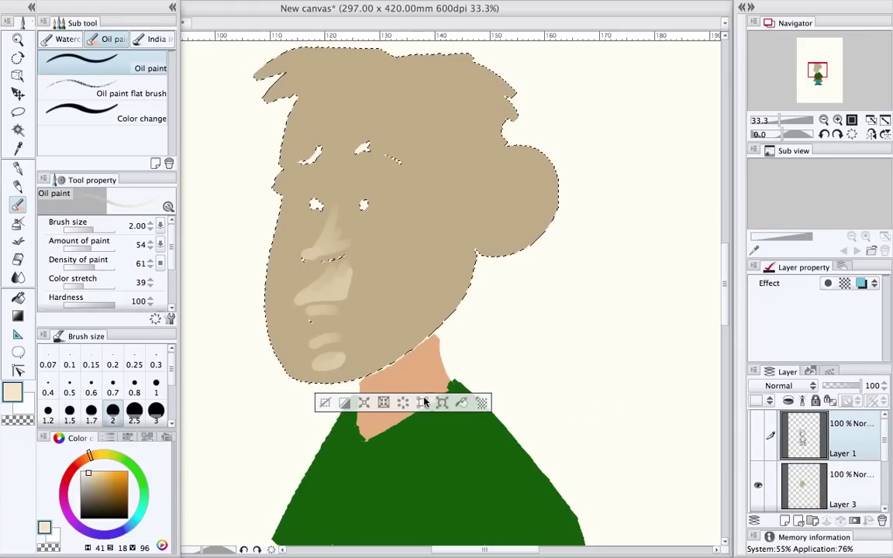
{"action": "key", "text": "super+d"}
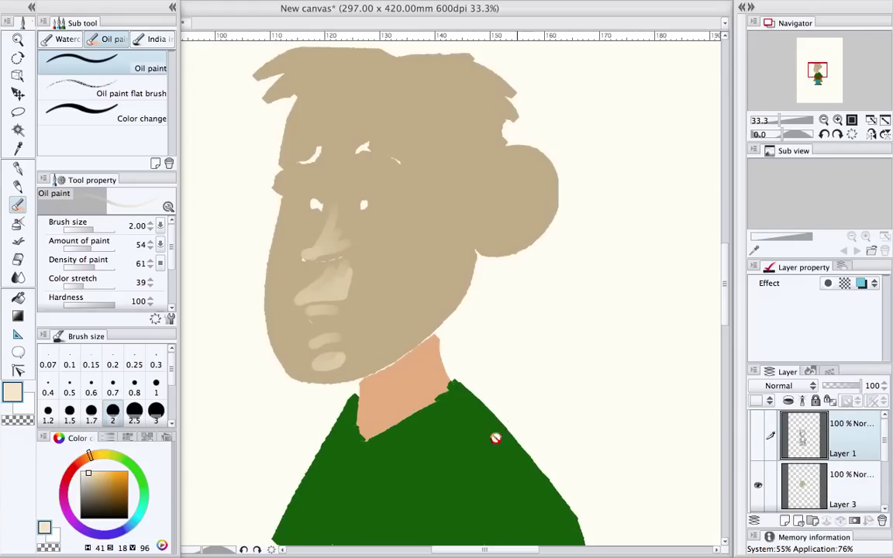
{"action": "left_click_drag", "start_coordinate": [471, 436], "coordinate": [429, 268]}
{"action": "left_click_drag", "start_coordinate": [440, 536], "coordinate": [465, 353]}
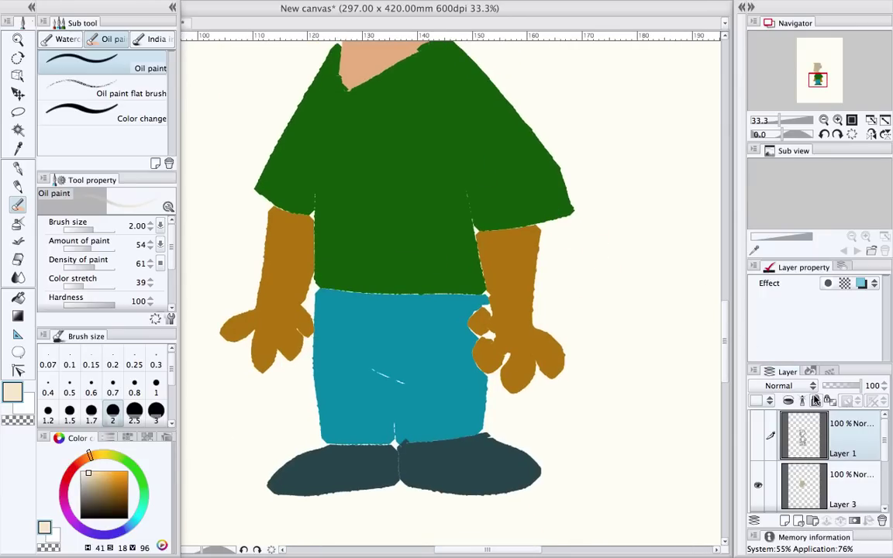
{"action": "left_click", "coordinate": [758, 436]}
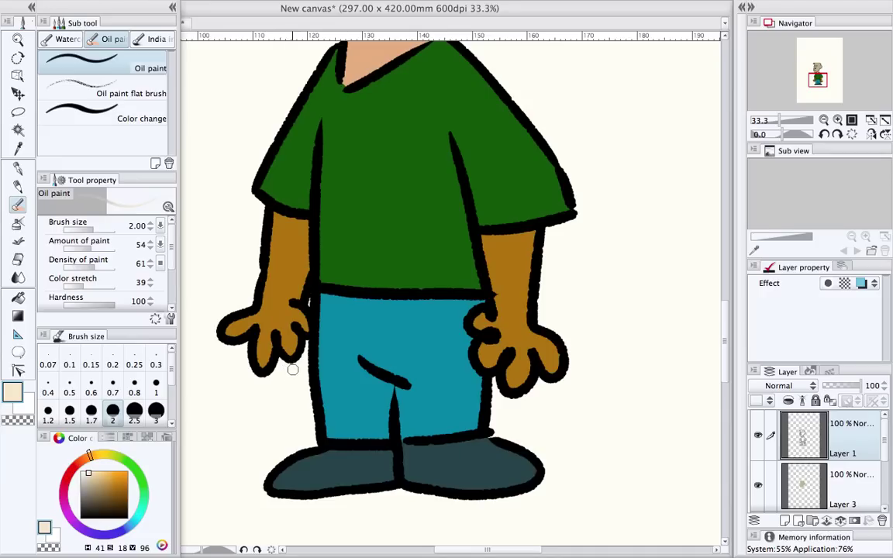
{"action": "left_click", "coordinate": [824, 120]}
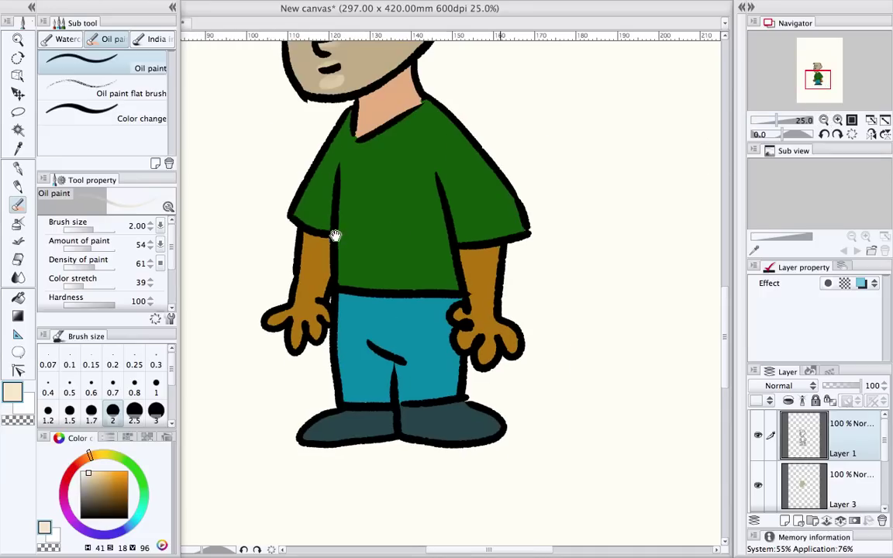
{"action": "left_click_drag", "start_coordinate": [329, 241], "coordinate": [323, 422]}
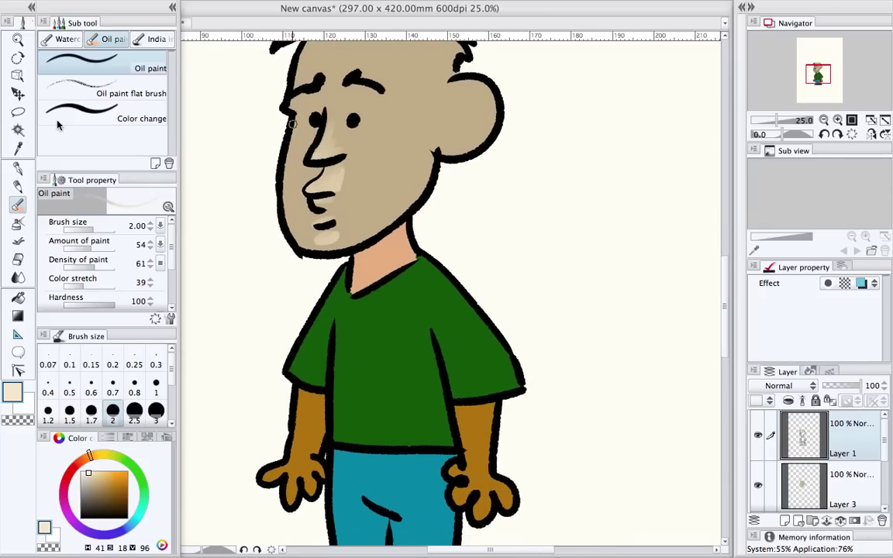